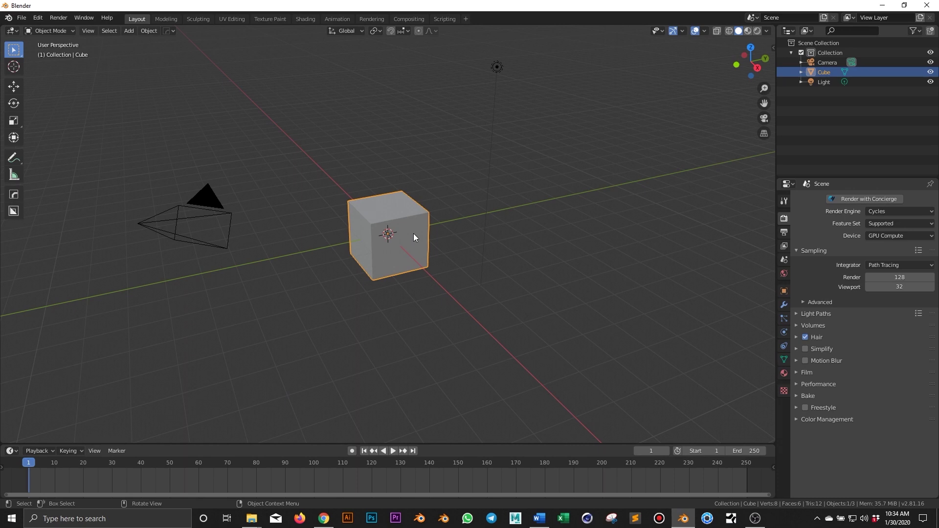
- Run Quick Smoke on the cube via F3 search and play the animation to preview the smoke
key("F3")
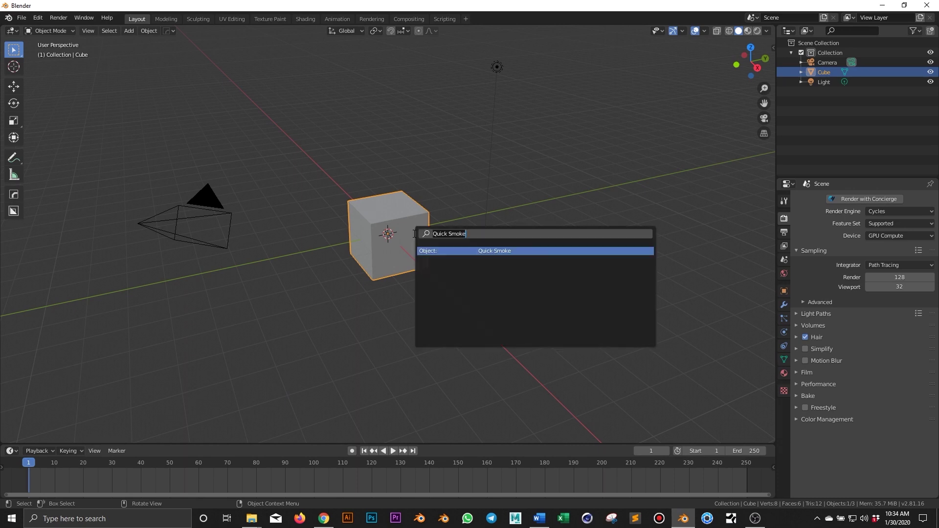
type("quick")
key("Return")
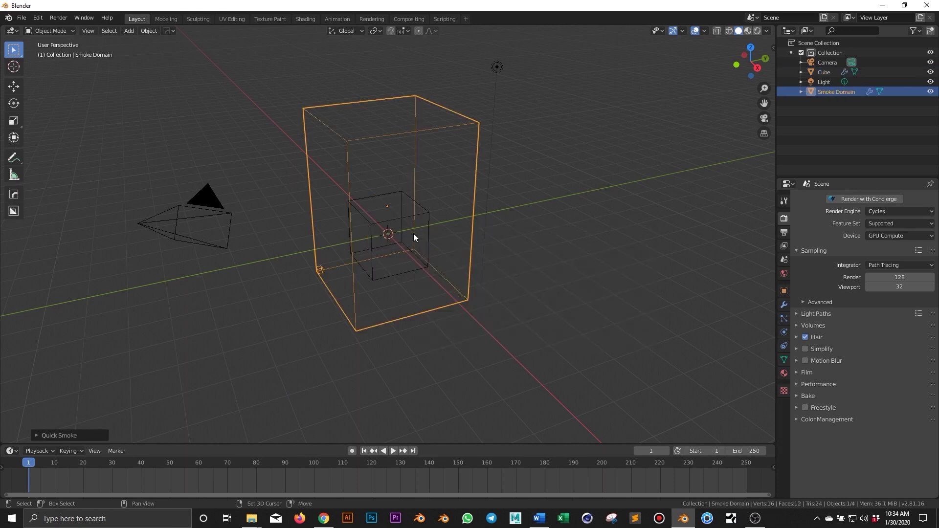
key("space")
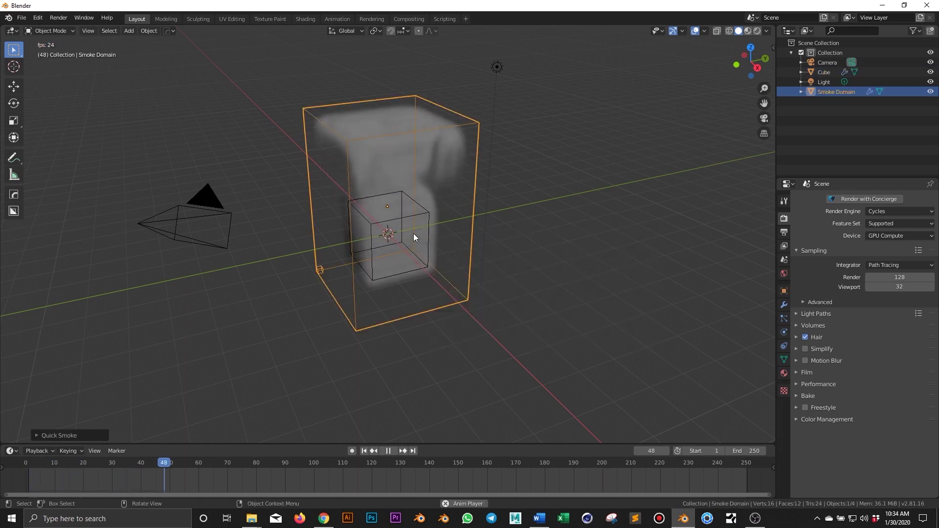
key("Escape")
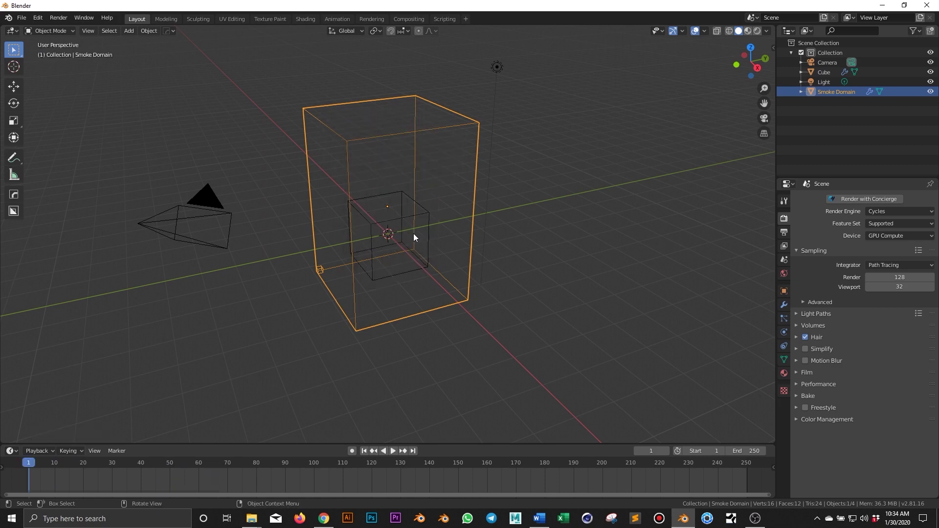
- Show the Smoke Domain's Physics Cache settings, then minimise Blender
middle_click_drag(413, 233, 417, 219)
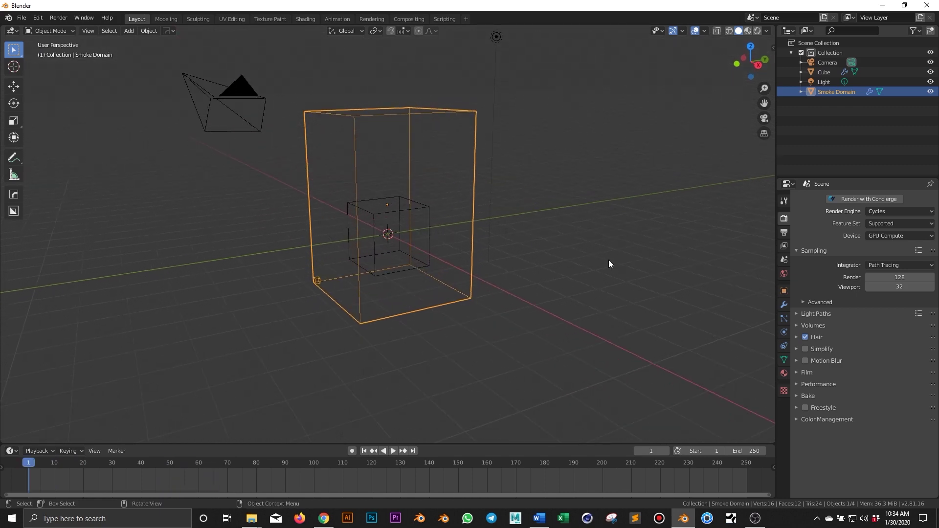
left_click(785, 332)
left_click(814, 451)
scroll(824, 435, "down", 5)
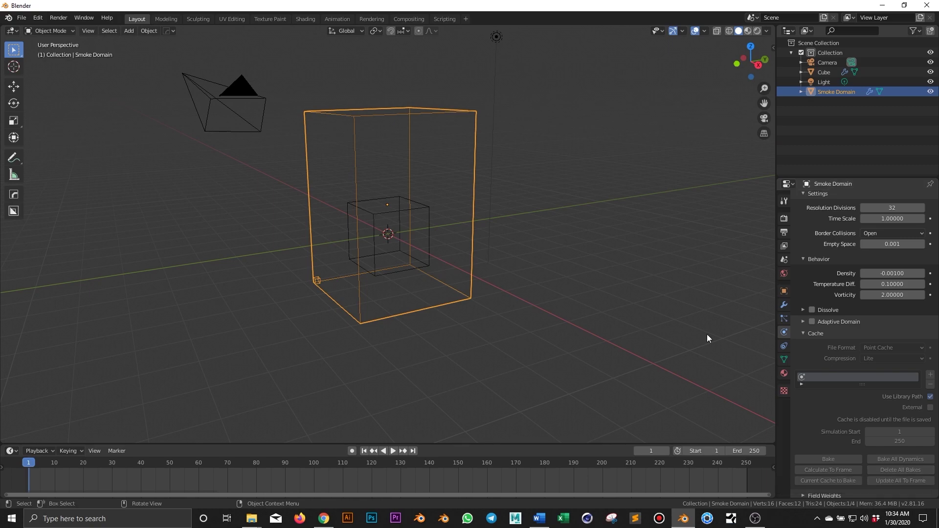
left_click(883, 6)
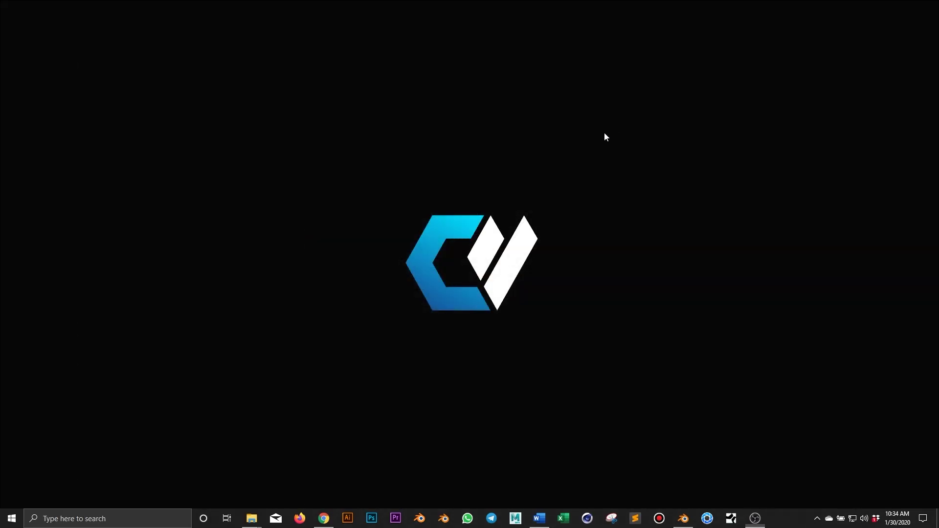
- Create a new desktop folder named Smoke
right_click(605, 135)
mouse_move(638, 239)
left_click(741, 242)
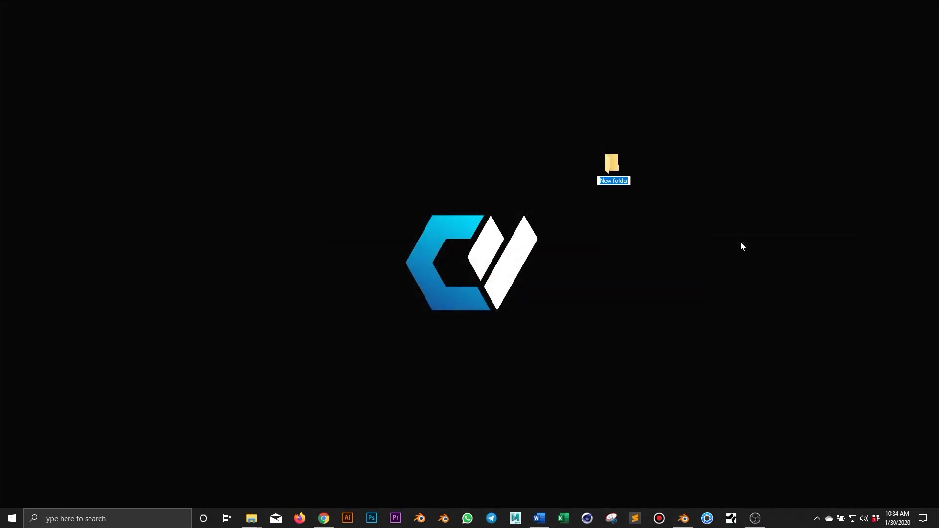
type("Smoke")
key("Return")
- Save the Blender scene as Smoke inside the desktop Smoke folder, then minimise Blender
left_click(683, 519)
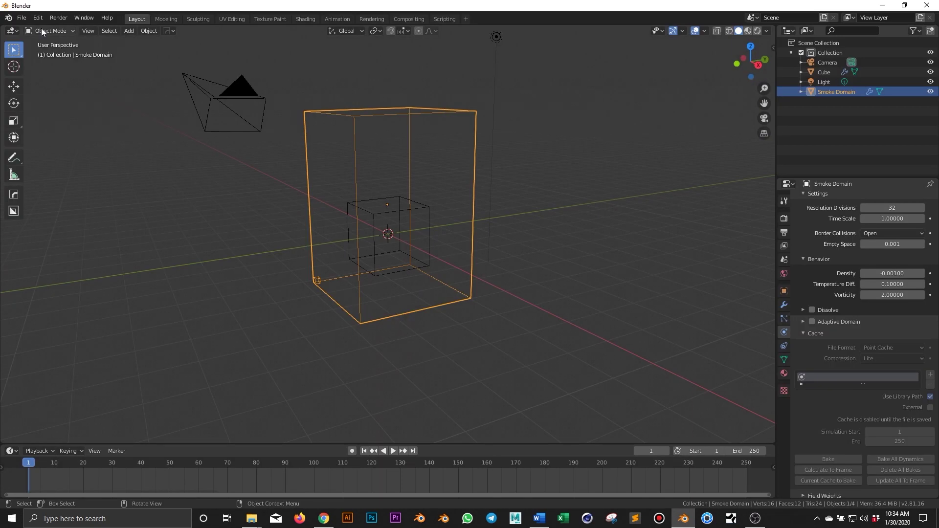
left_click(21, 18)
left_click(30, 92)
left_click(327, 478)
type("Smoke")
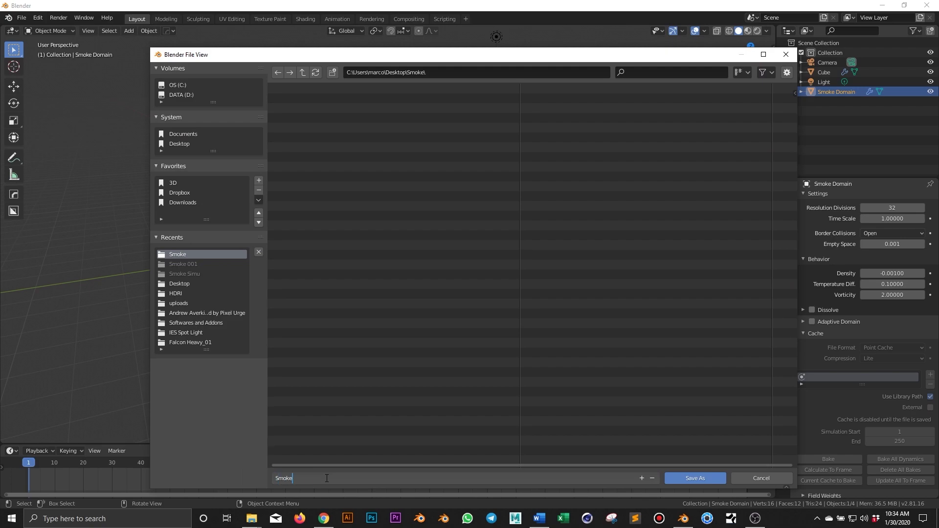
left_click(687, 479)
left_click(882, 5)
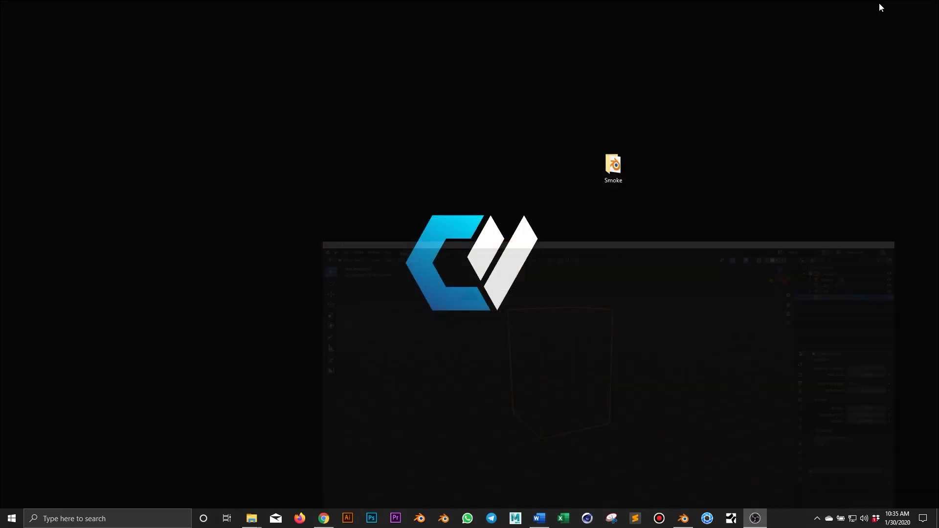
- Open the desktop Smoke folder to confirm Smoke.blend (603 KB) is there, then return to Blender
double_click(610, 168)
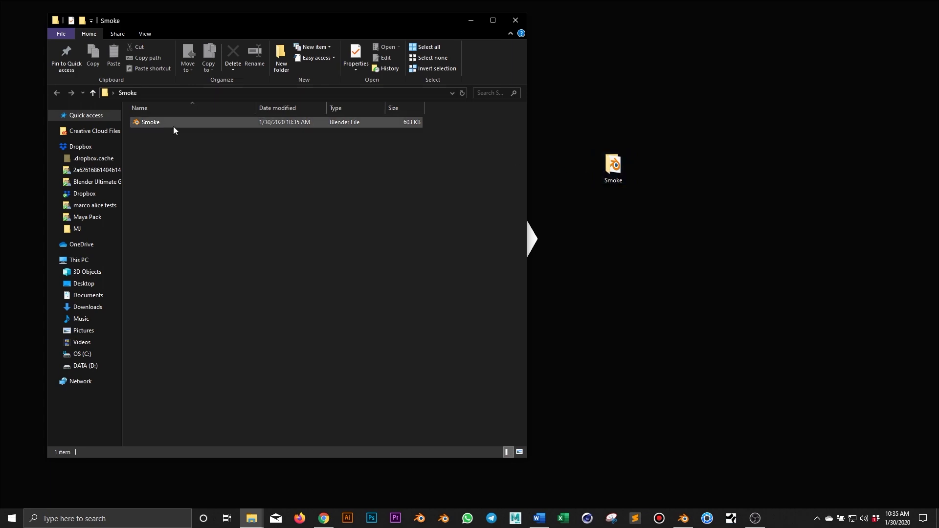
left_click(471, 20)
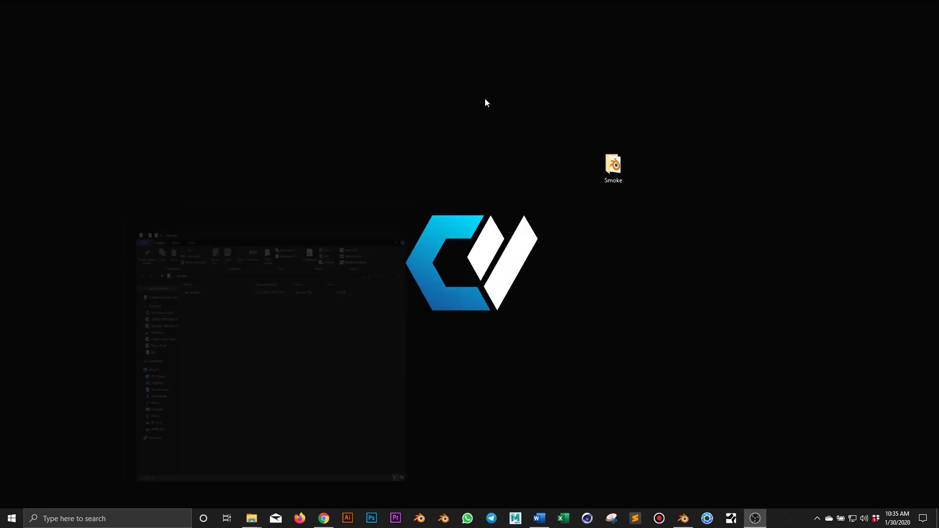
left_click(683, 519)
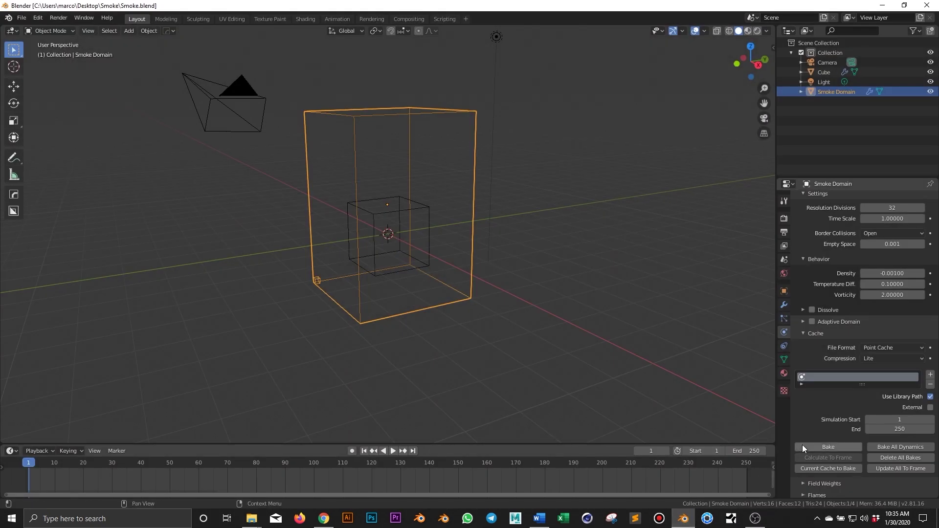
- Set the scene's Frame End to 10 in Output properties
left_click(785, 231)
left_click(898, 296)
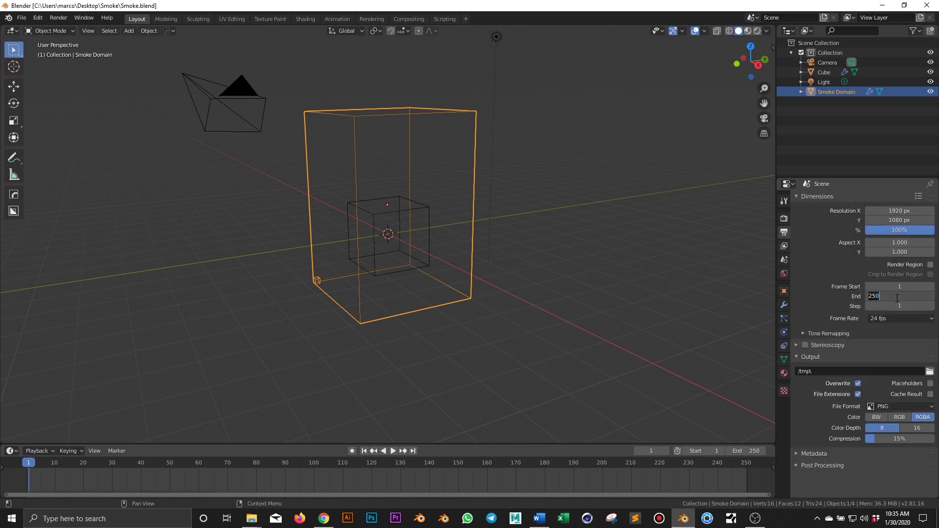
type("10")
key("Return")
- Bake the smoke domain's cache in the Physics tab, then minimise Blender
left_click(784, 332)
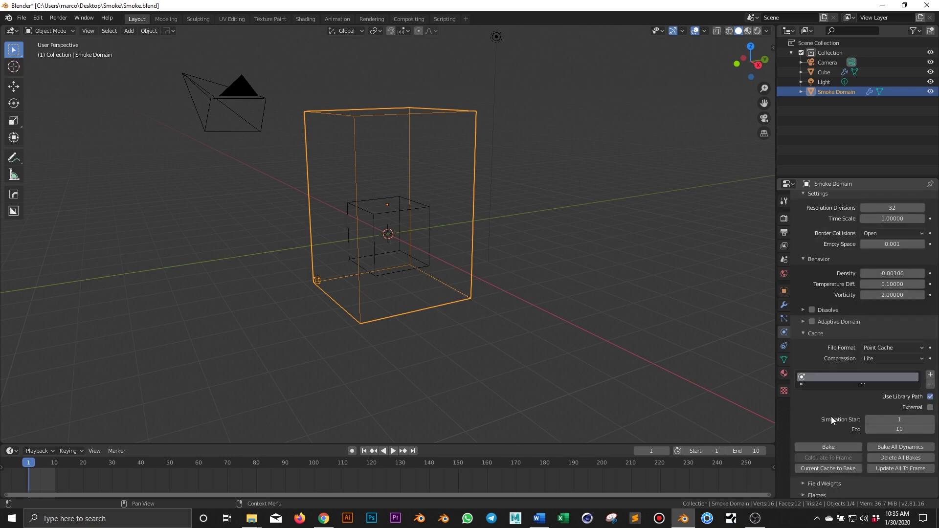
left_click(830, 447)
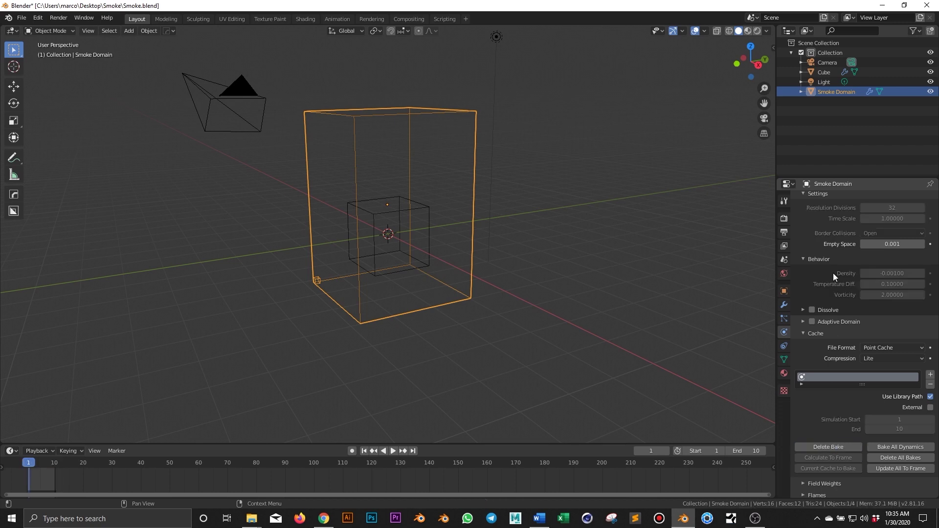
left_click(884, 5)
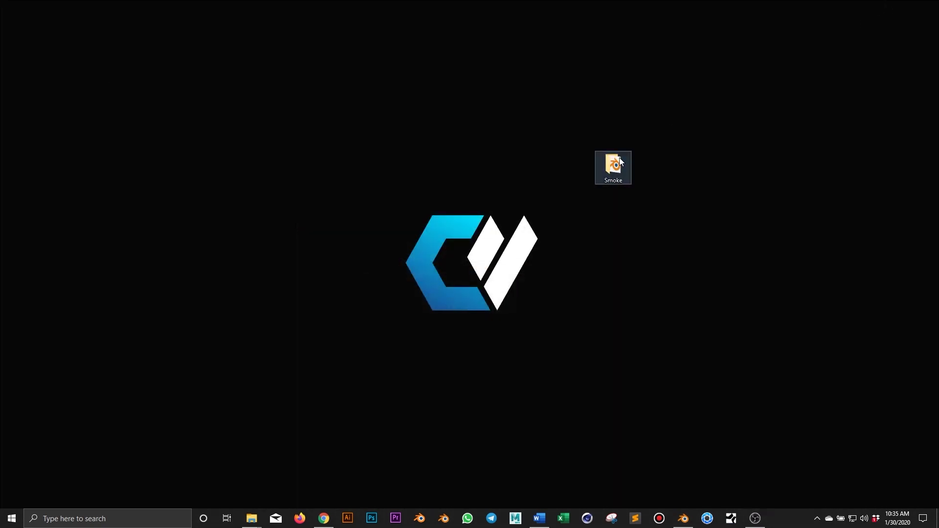
double_click(617, 164)
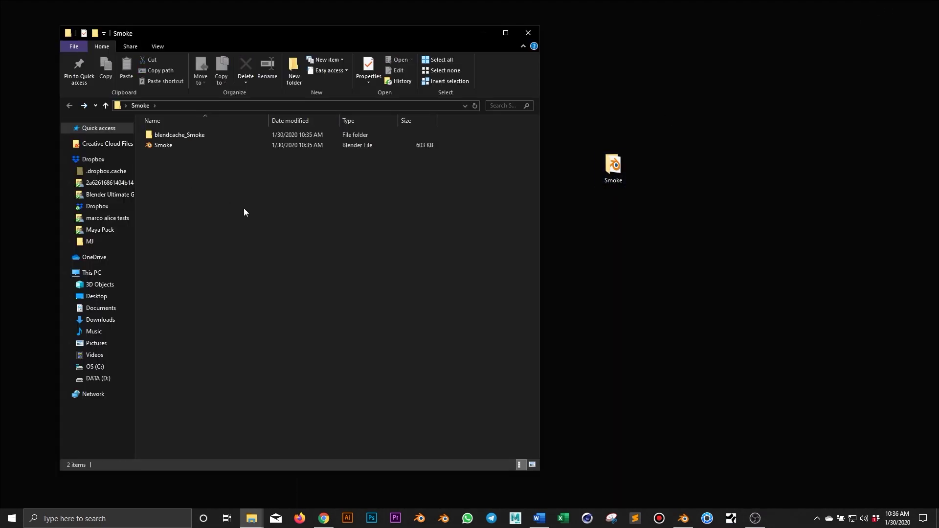
double_click(201, 136)
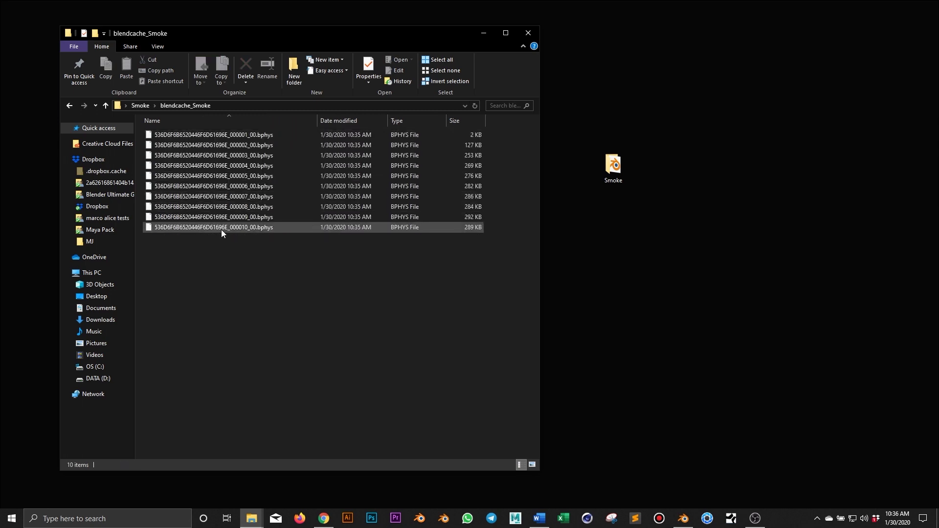
key("alt+Left")
left_click(174, 136)
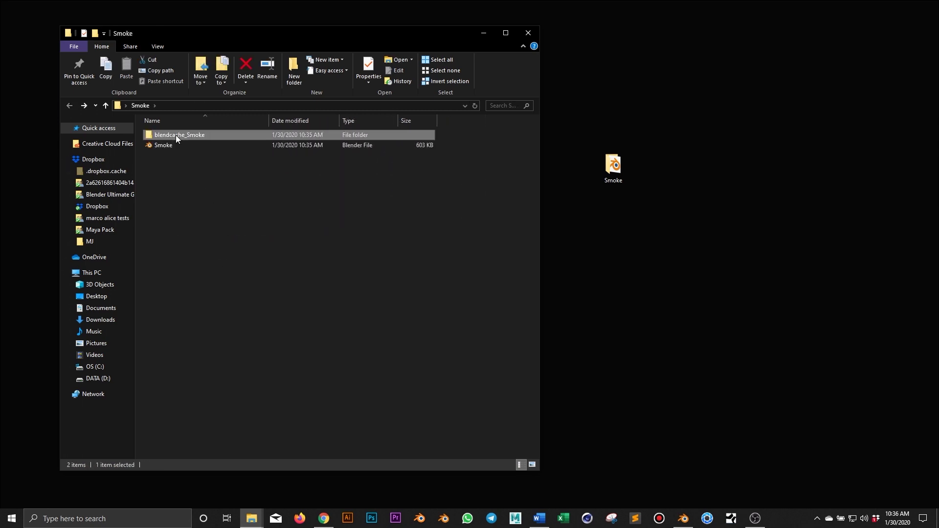
left_click(298, 253)
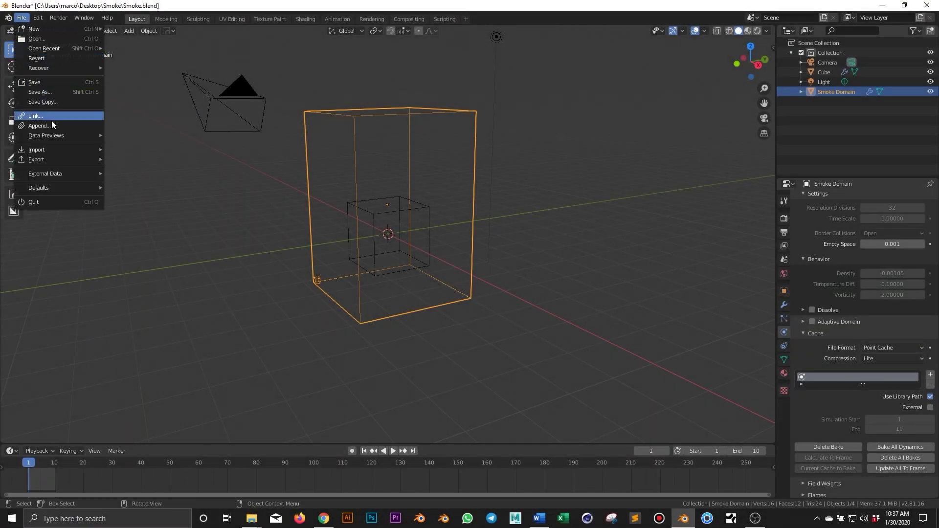
- Make all external data paths relative, save the blend file, and minimise Blender
mouse_move(91, 176)
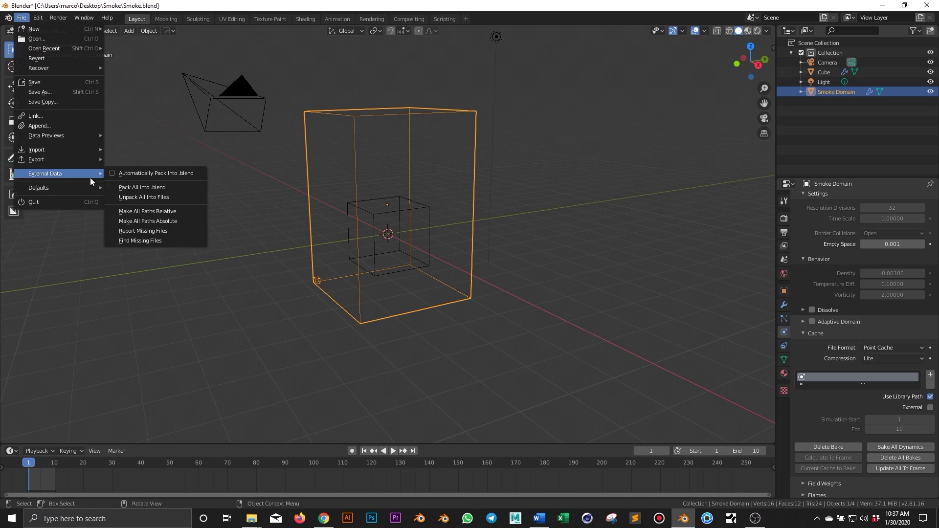
left_click(157, 212)
left_click(22, 17)
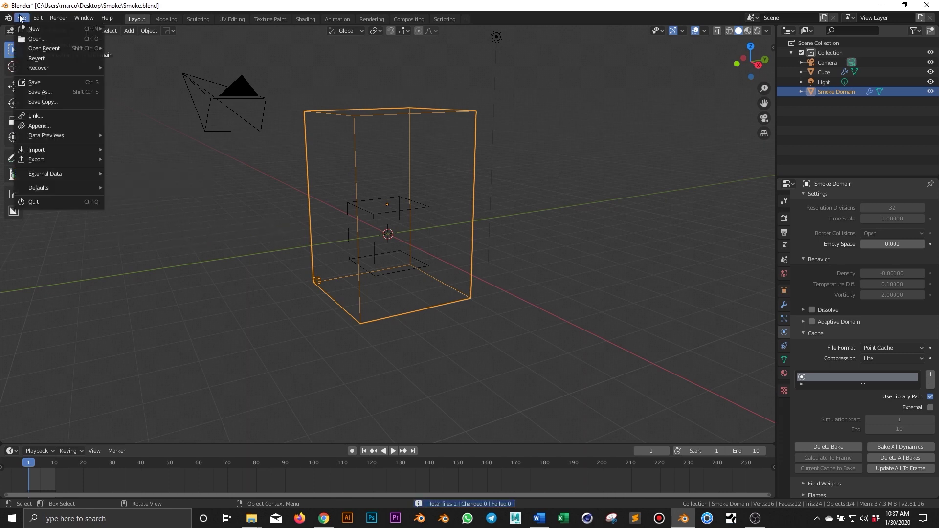
left_click(42, 85)
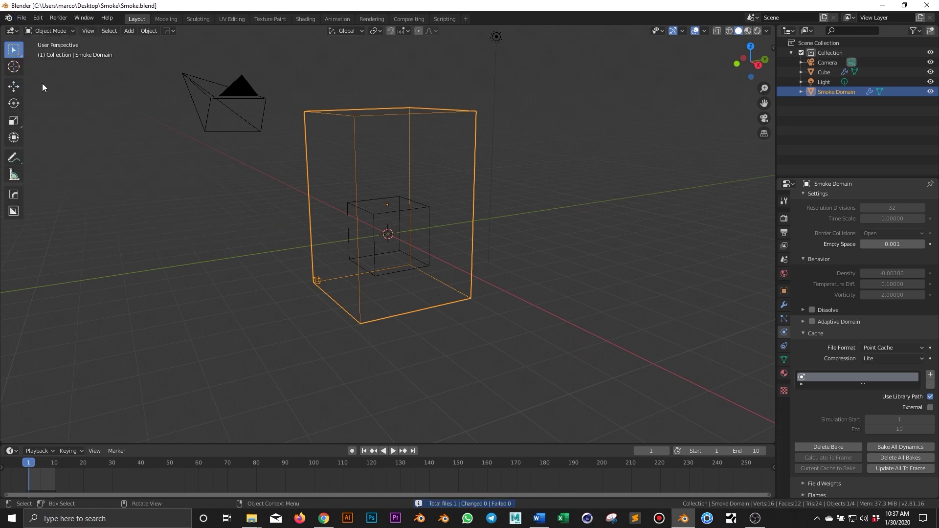
left_click(882, 9)
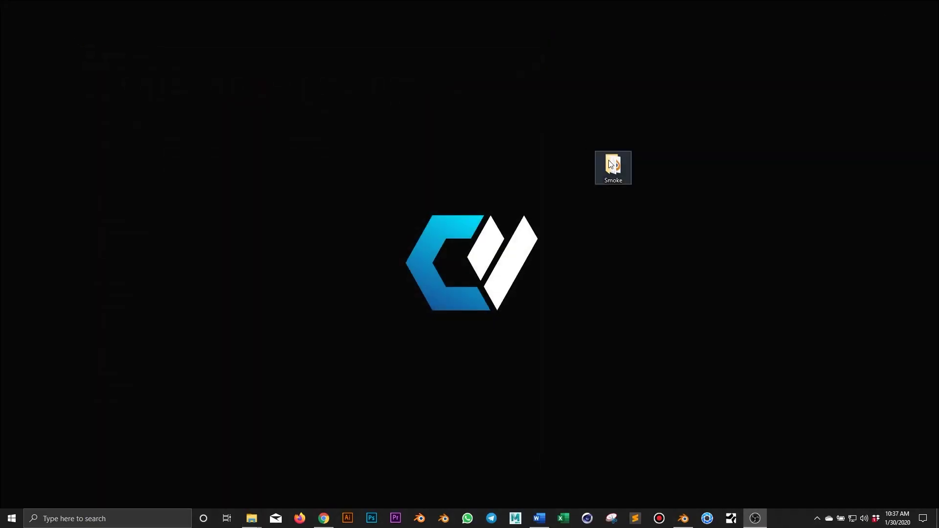
- Compress the Smoke folder into a zipped Smoke archive, then switch to the Concierge Render browser page
right_click(609, 160)
mouse_move(660, 318)
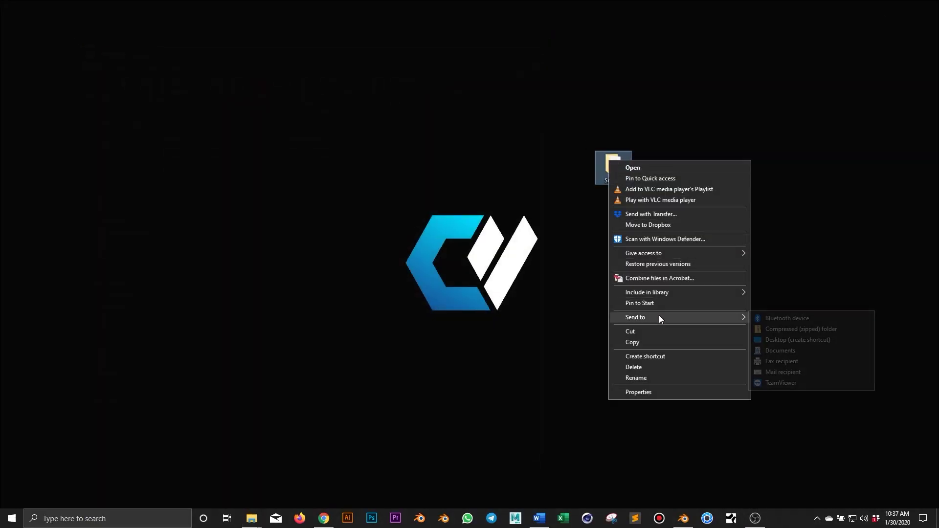
left_click(801, 329)
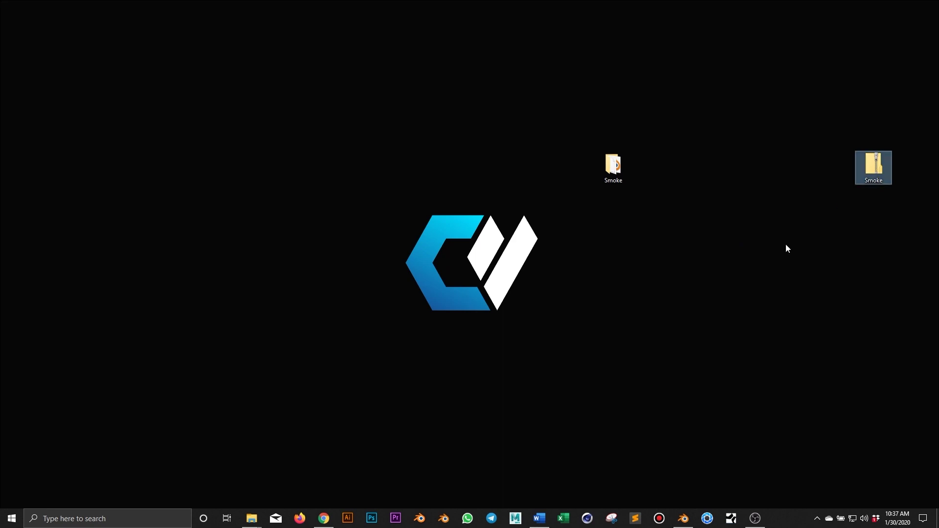
key("alt+Tab")
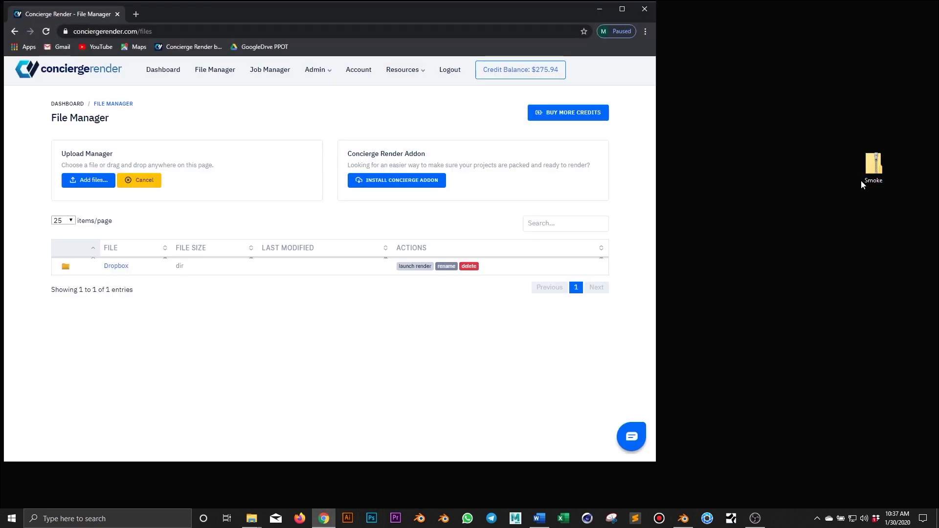
- Upload the Smoke zip to the File Manager and open Smoke.blend's advanced render settings
left_click_drag(862, 184, 368, 351)
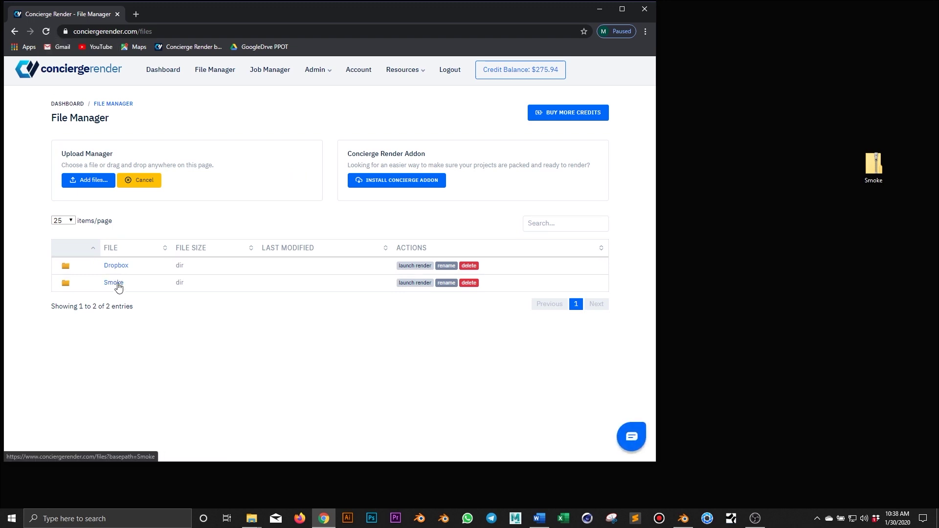
left_click(118, 288)
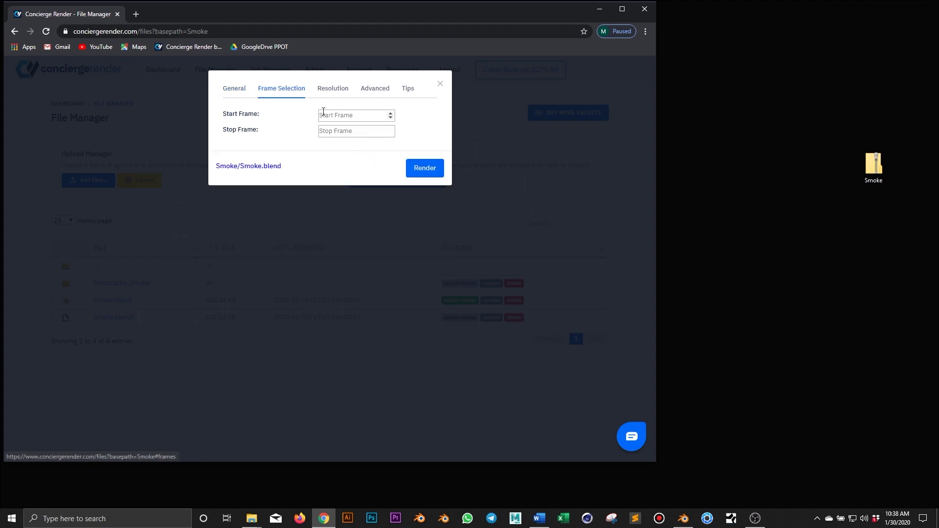
left_click(375, 88)
- Set Samples to 2, submit the render job, and go to the Job Manager
left_click(359, 115)
type("2")
left_click(421, 166)
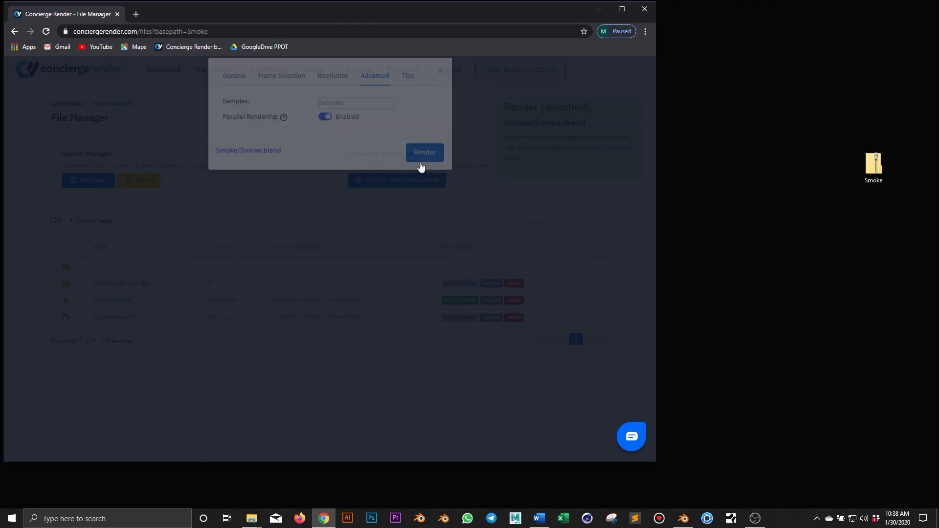
left_click(276, 73)
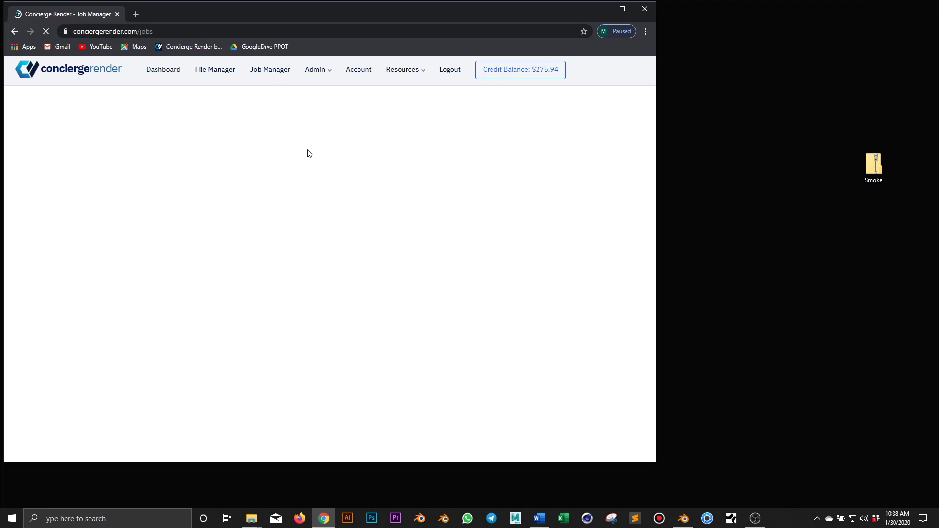
- Open the Smoke.blend job details and preview rendered frames 0006.png and 0008.png
left_click(379, 206)
left_click(101, 345)
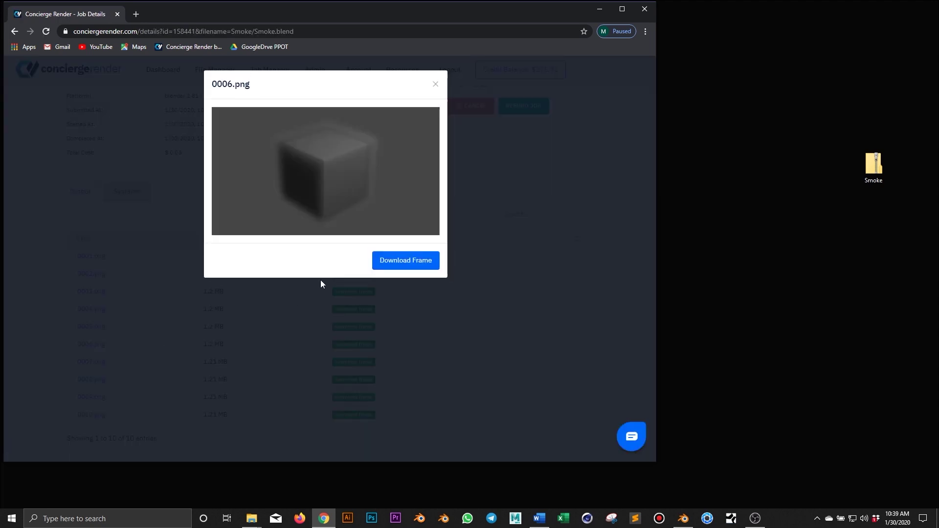
left_click(436, 79)
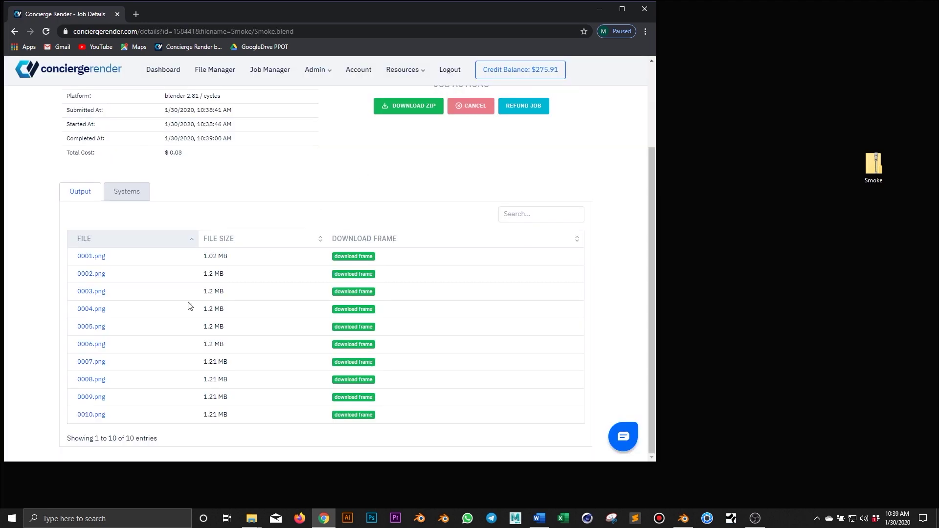
left_click(92, 380)
left_click(435, 84)
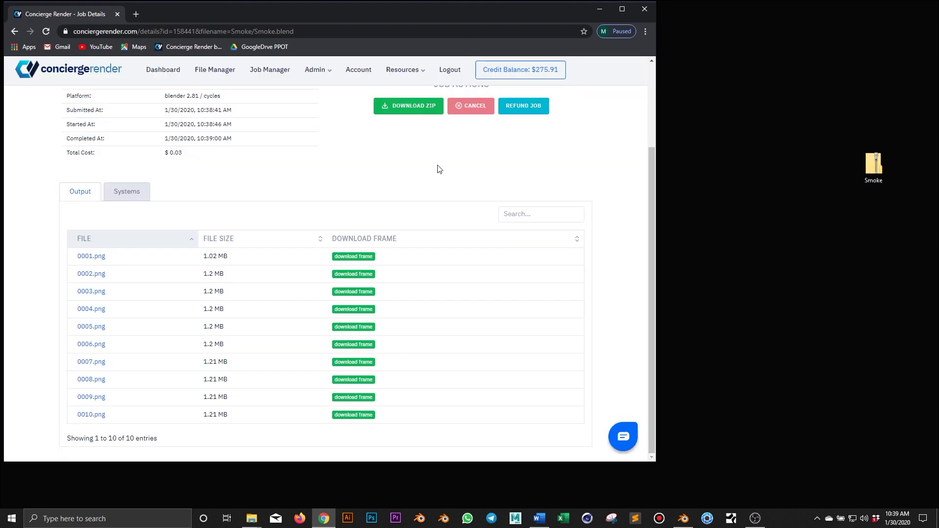